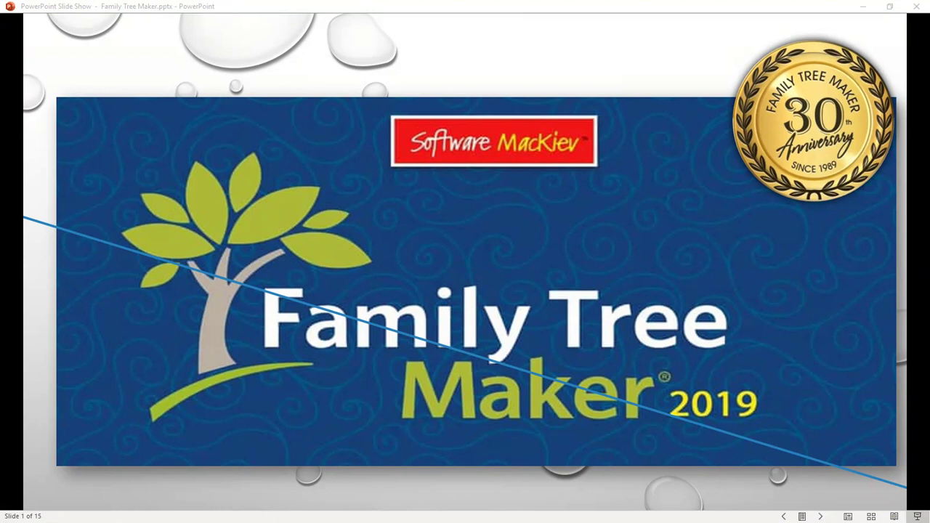
# Step: Advance the slide show to the People Workspace and FamilySearch 2.0 (Part 2) bullets, and switch to Family Tree Maker
pyautogui.click(820, 517)
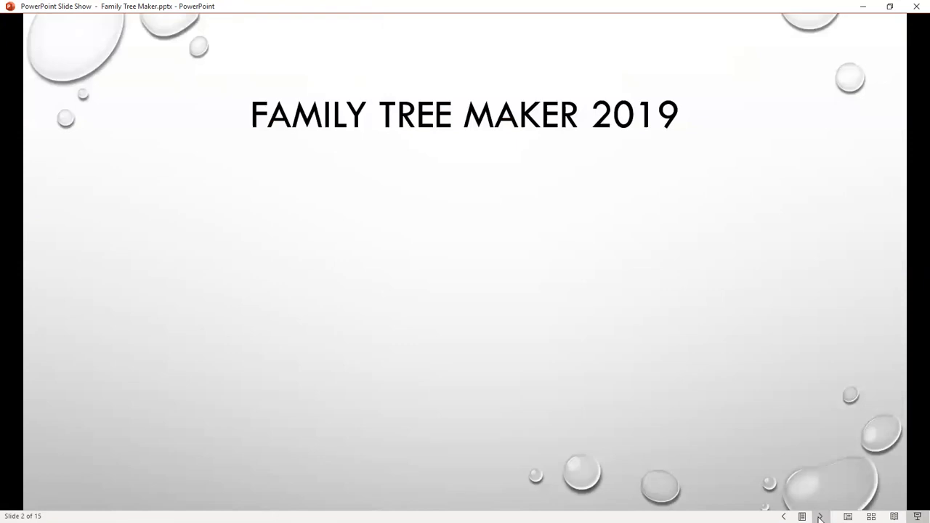
pyautogui.click(820, 518)
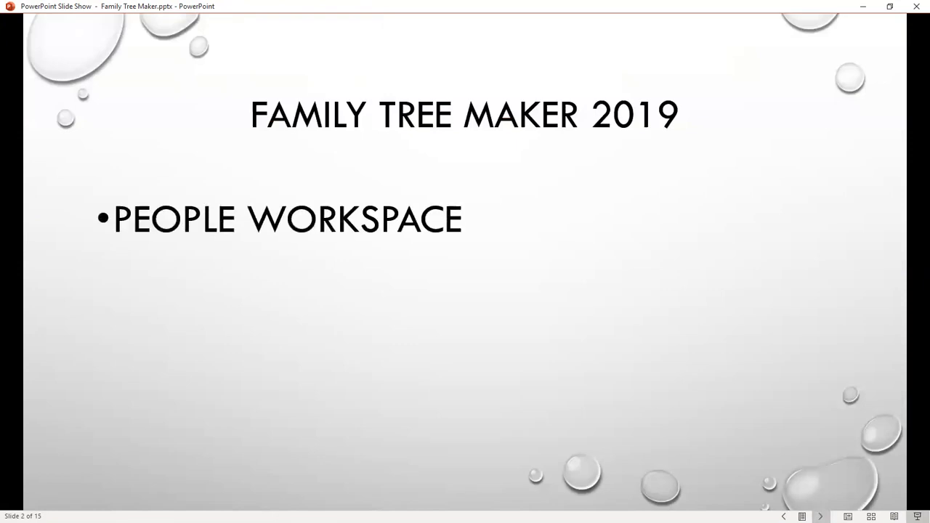
pyautogui.click(820, 518)
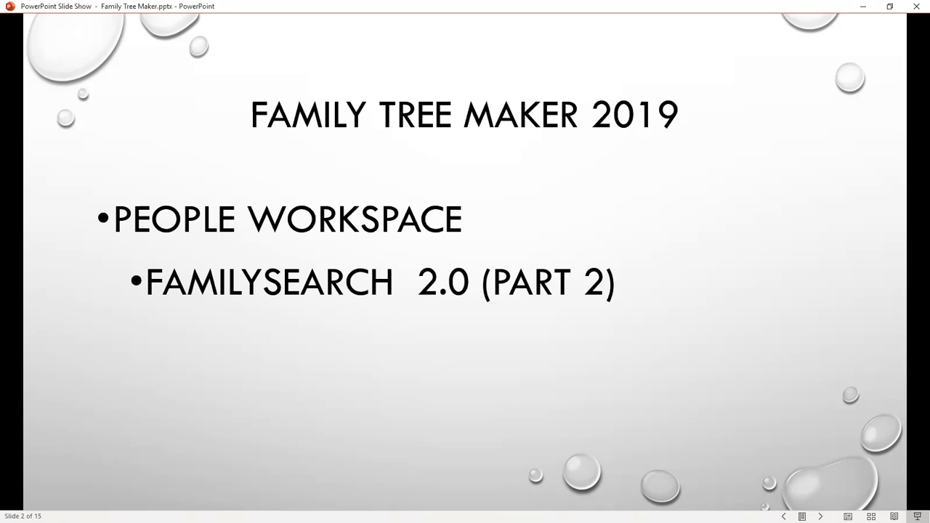
pyautogui.hotkey('alt', 'Tab')
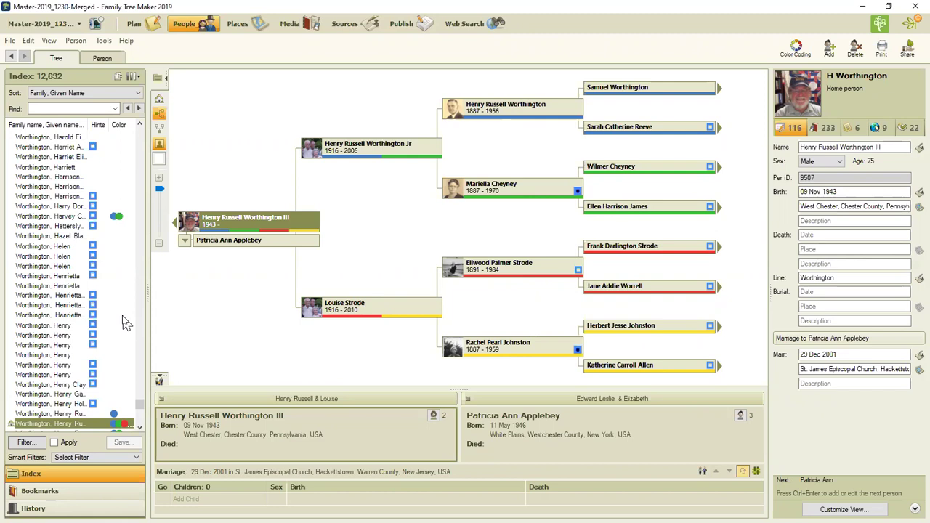
# Step: Start an inclusion filter for the people index that searches all facts for the End of Line fact
pyautogui.click(35, 444)
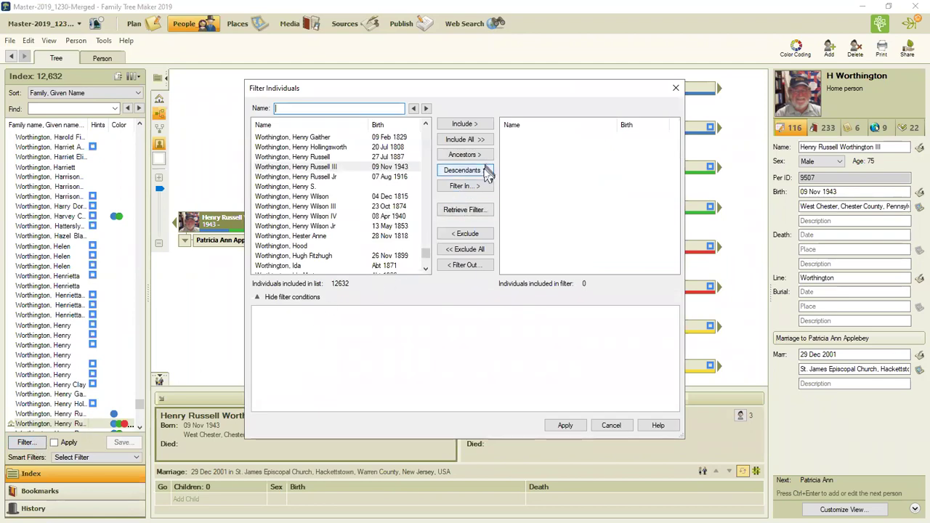
pyautogui.click(483, 187)
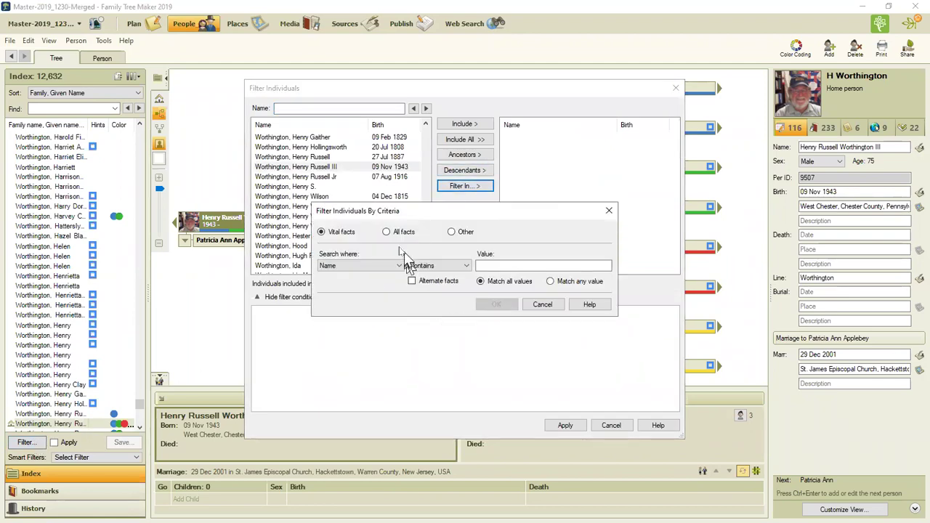
pyautogui.click(387, 232)
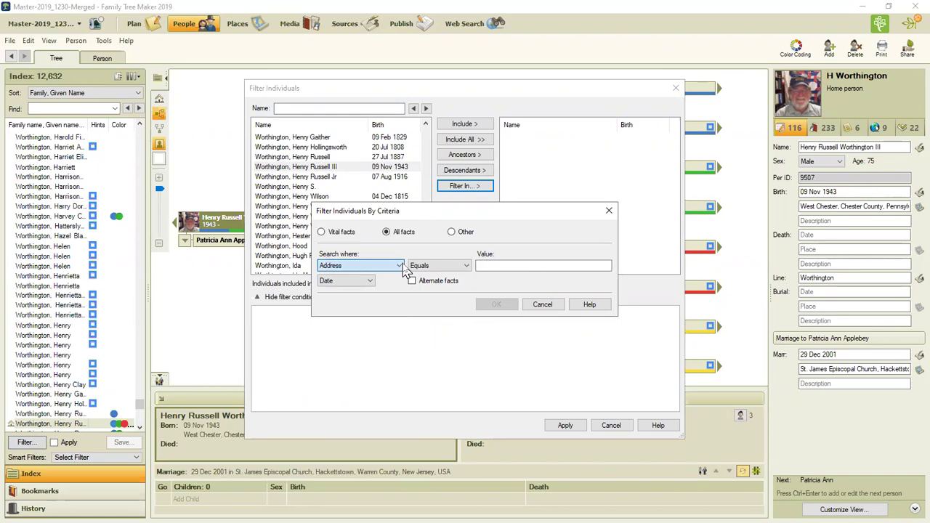
pyautogui.click(399, 266)
pyautogui.click(400, 400)
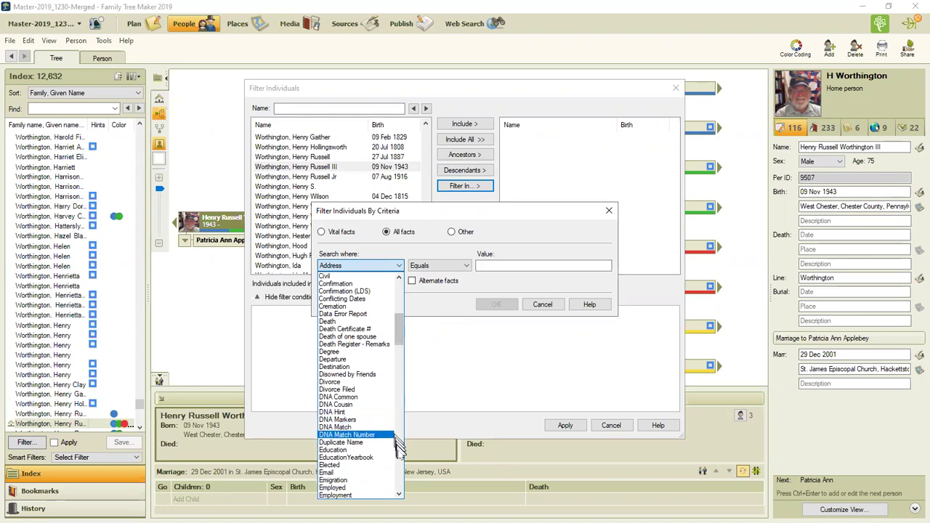
pyautogui.click(400, 463)
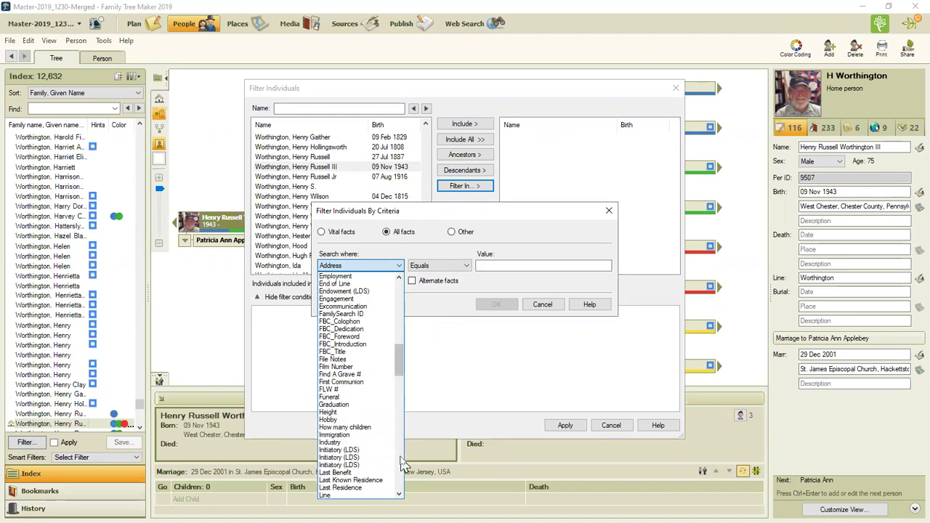
pyautogui.click(357, 285)
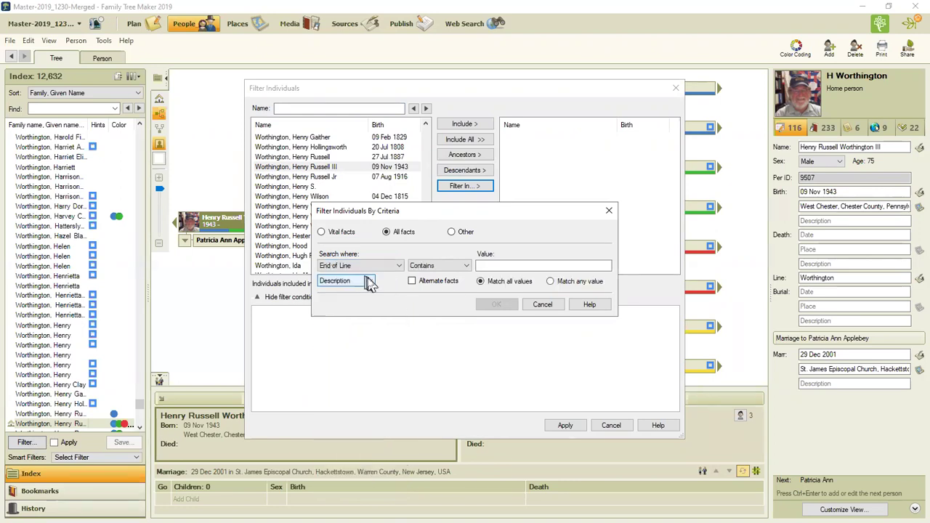
# Step: Set the End of Line criterion to Any Data with the Exists condition and apply the filter to the index
pyautogui.click(370, 281)
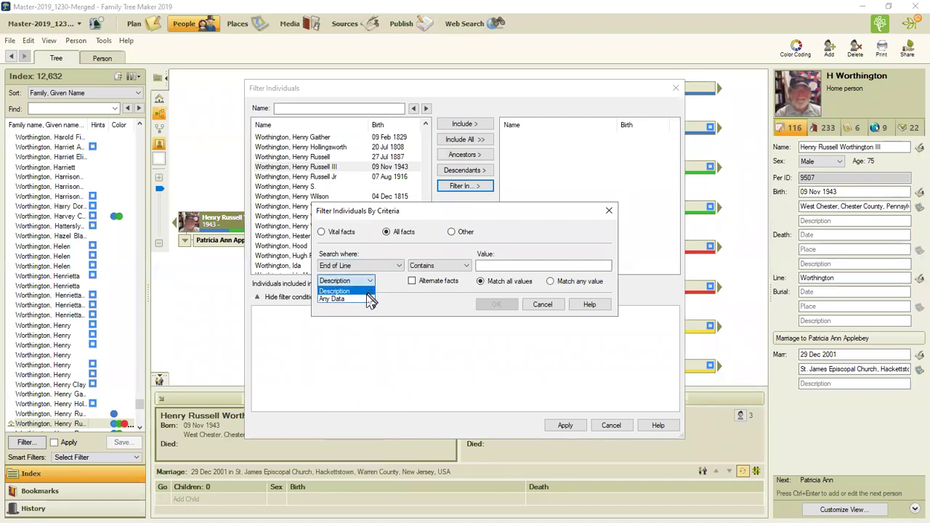
pyautogui.click(369, 291)
pyautogui.click(369, 282)
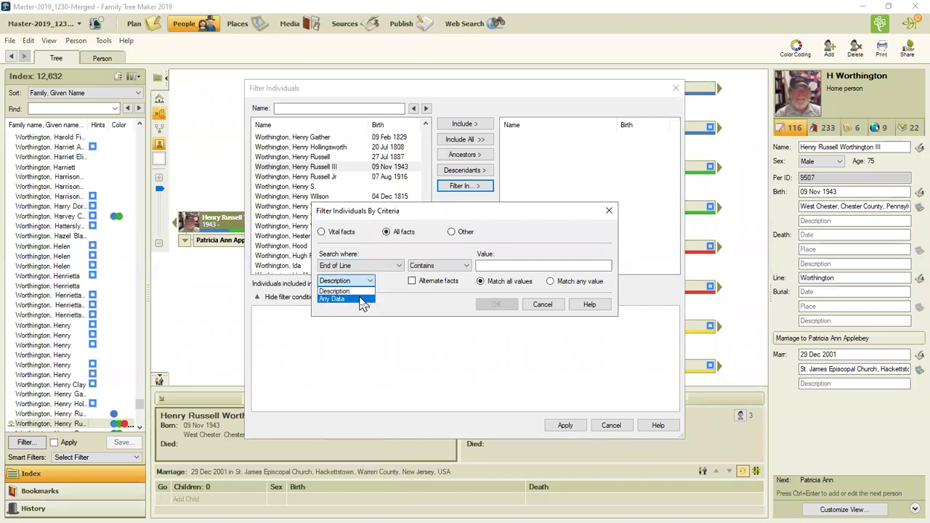
pyautogui.click(363, 300)
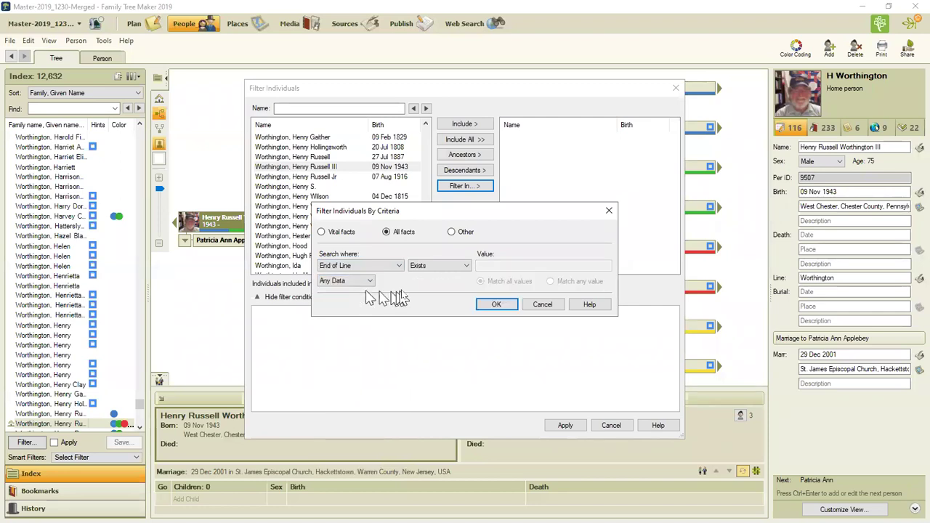
pyautogui.click(497, 305)
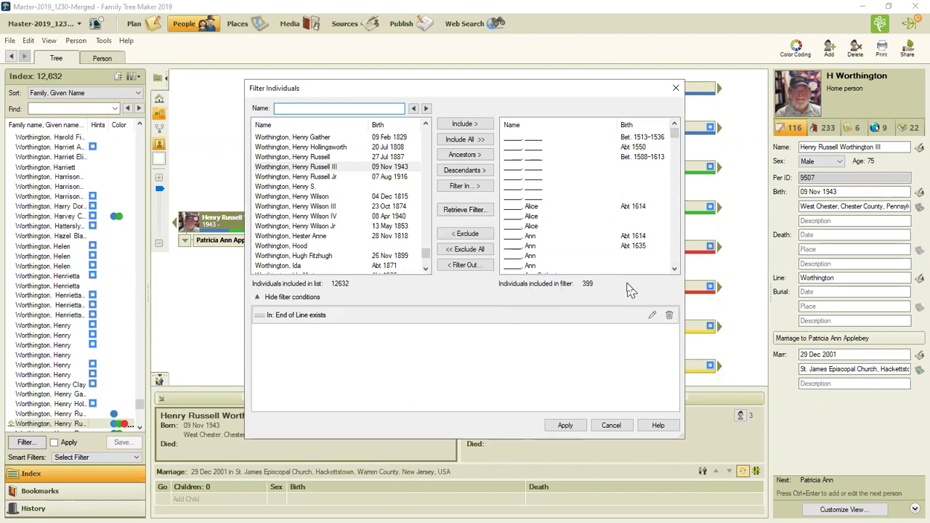
pyautogui.click(568, 428)
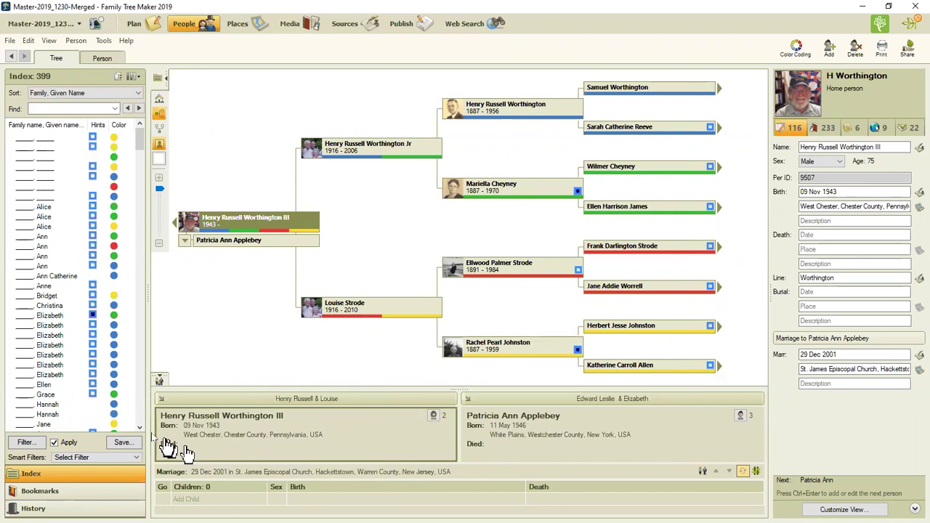
# Step: Browse the filtered index past the blank surnames and view the family trees of the first two people with surnames
pyautogui.scroll(-4, 139, 428)
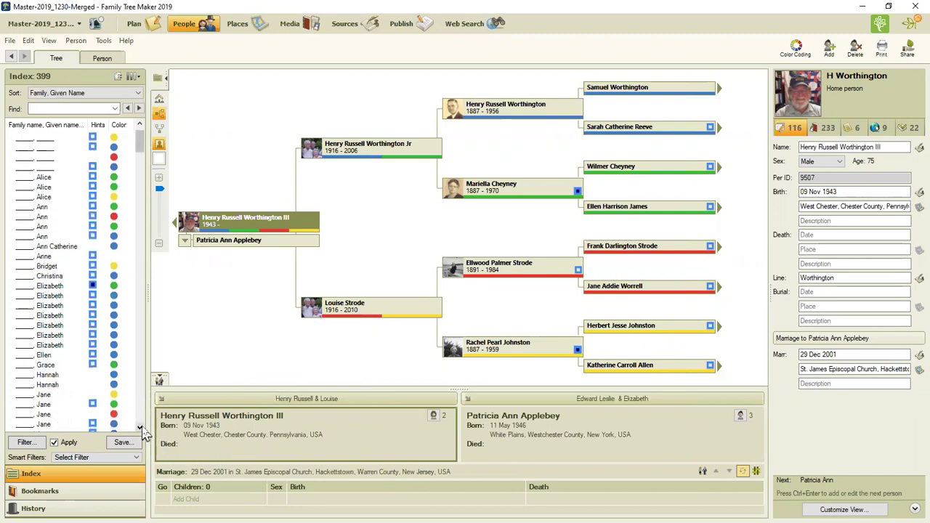
pyautogui.scroll(-3, 139, 428)
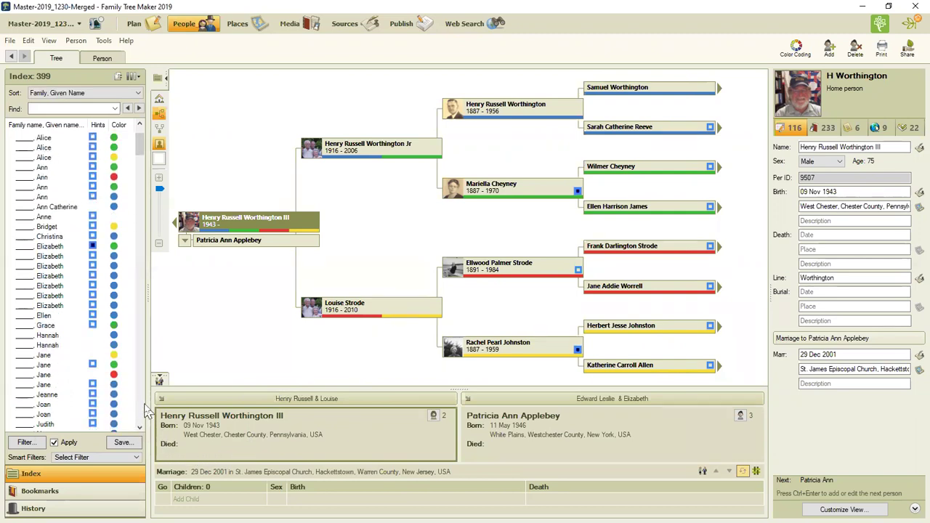
pyautogui.scroll(-10, 144, 410)
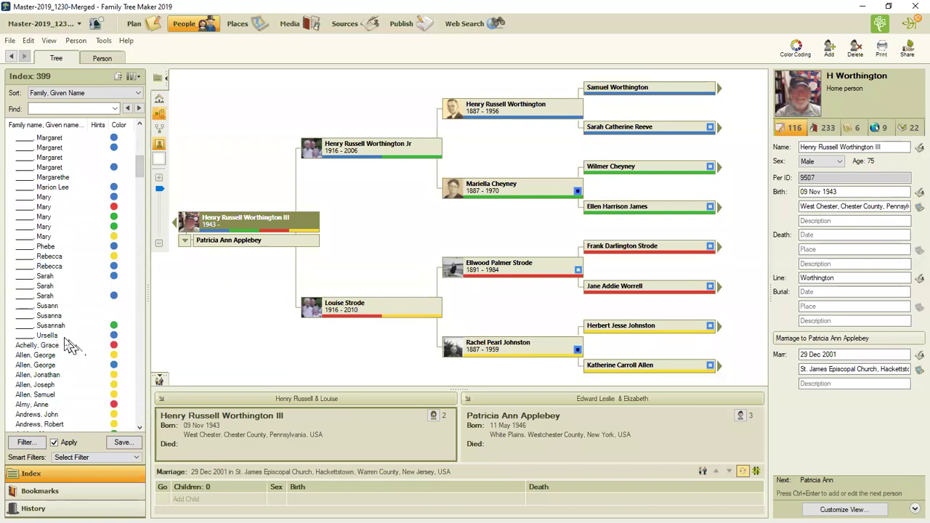
pyautogui.click(69, 346)
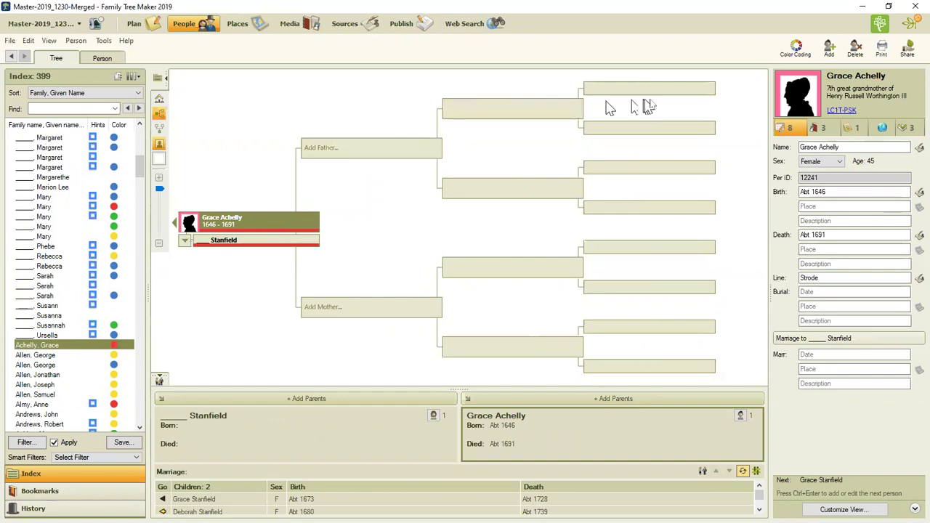
pyautogui.click(63, 357)
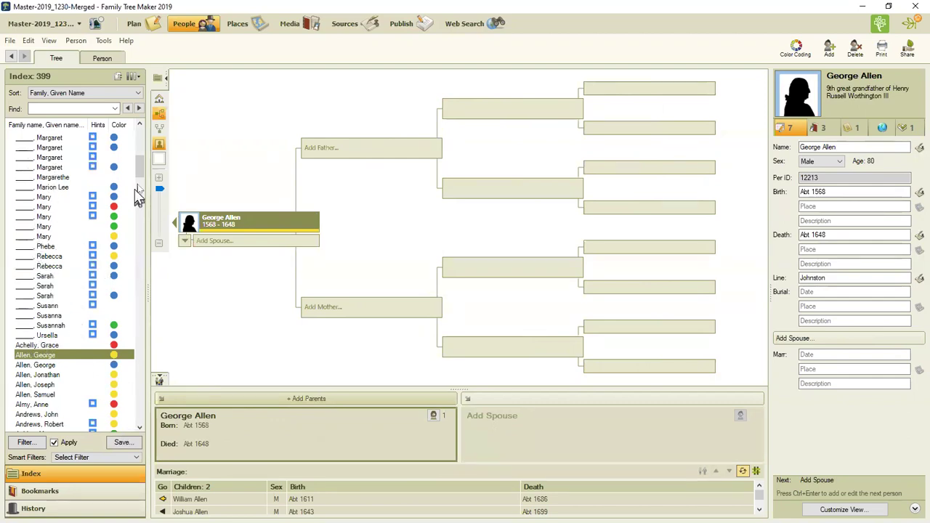
# Step: Review the filtered index from its start and check the FamilySearch hints of the first three surnamed people marked with hints
pyautogui.moveTo(144, 170); pyautogui.dragTo(143, 140)
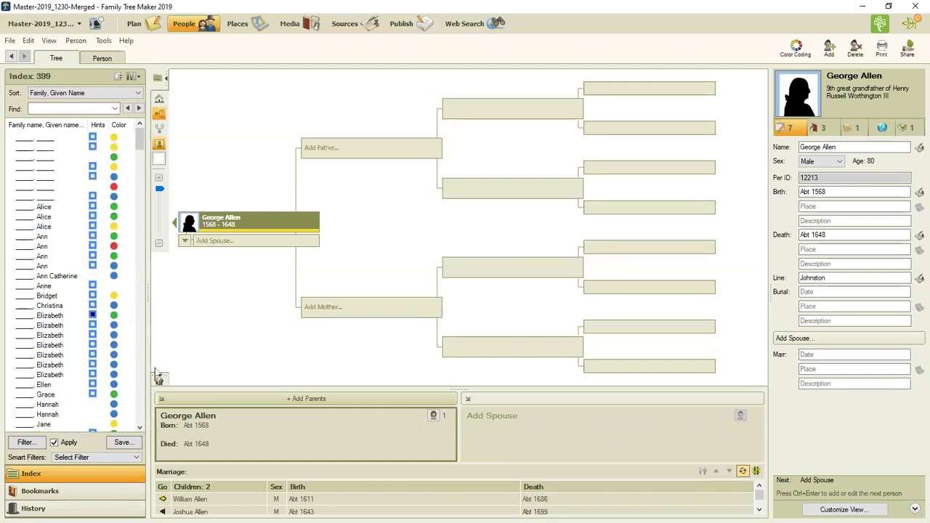
pyautogui.scroll(-10, 143, 407)
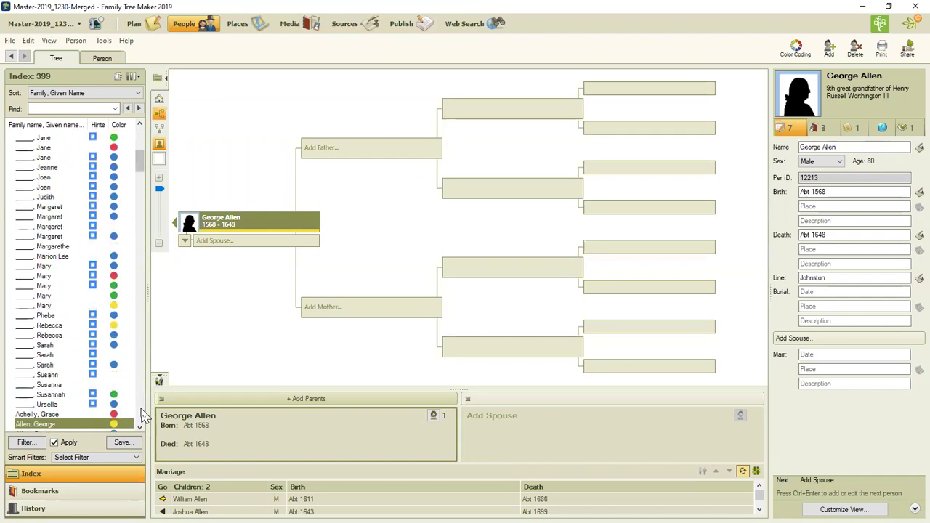
pyautogui.scroll(-10, 143, 412)
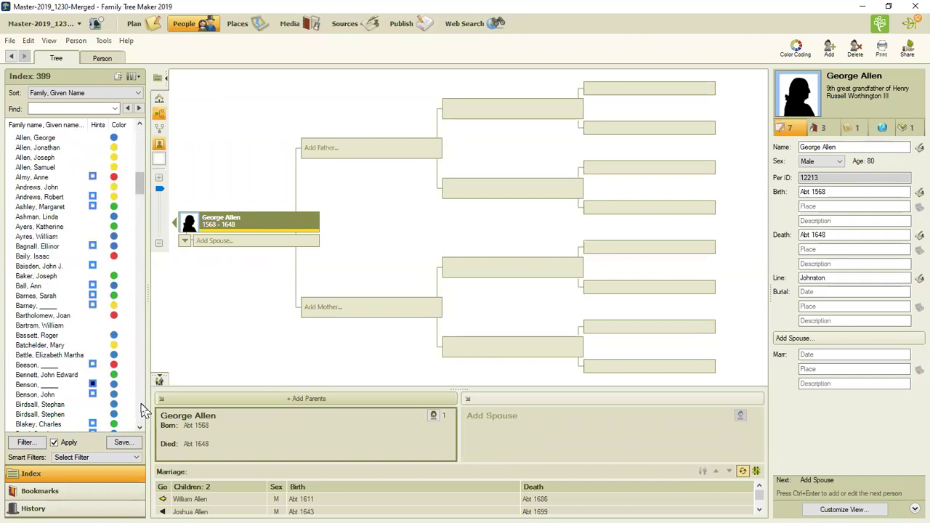
pyautogui.click(31, 178)
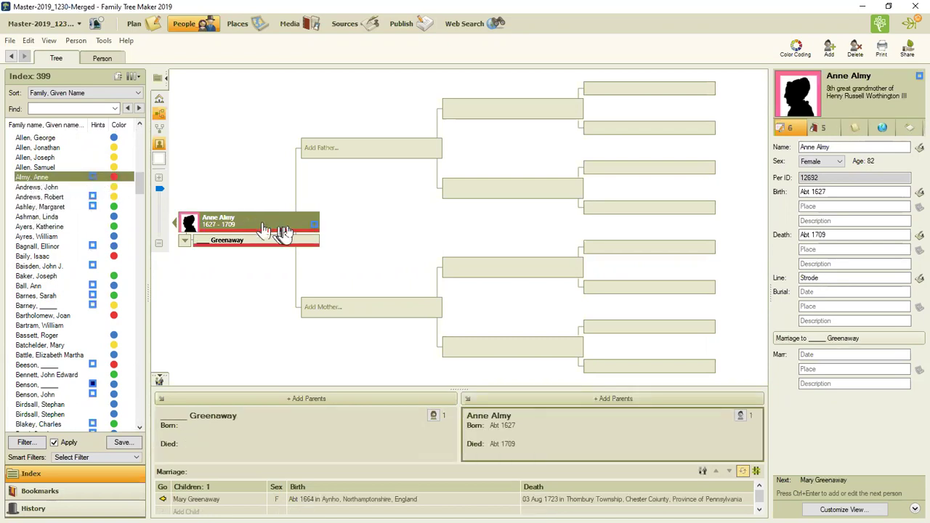
pyautogui.moveTo(317, 229)
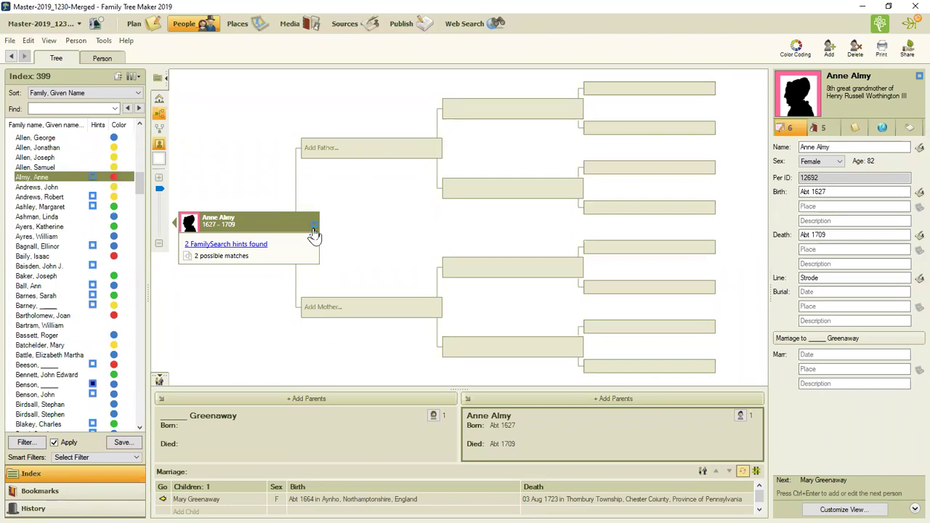
pyautogui.click(69, 197)
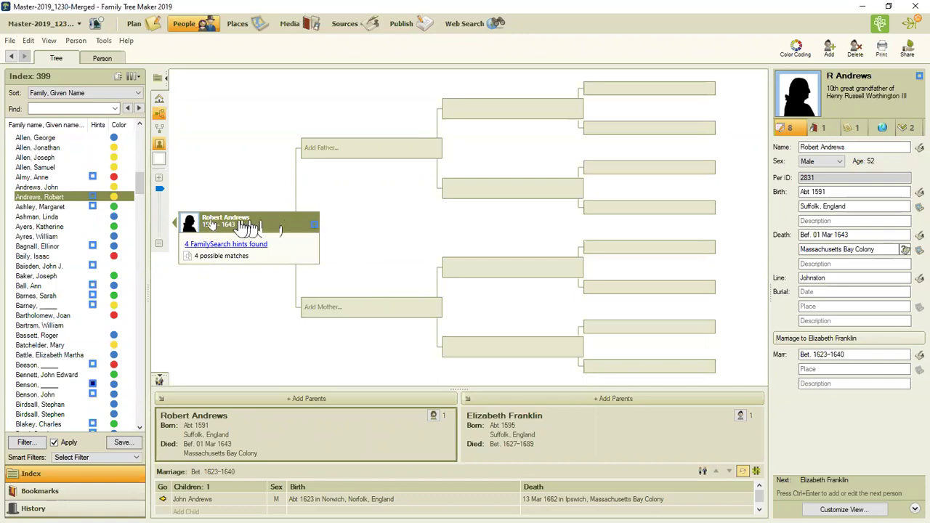
pyautogui.click(73, 208)
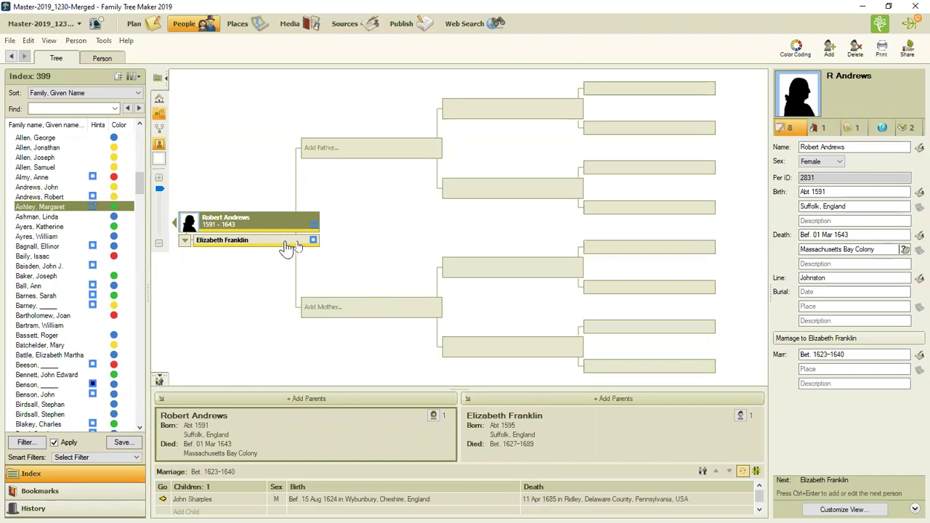
pyautogui.moveTo(314, 227)
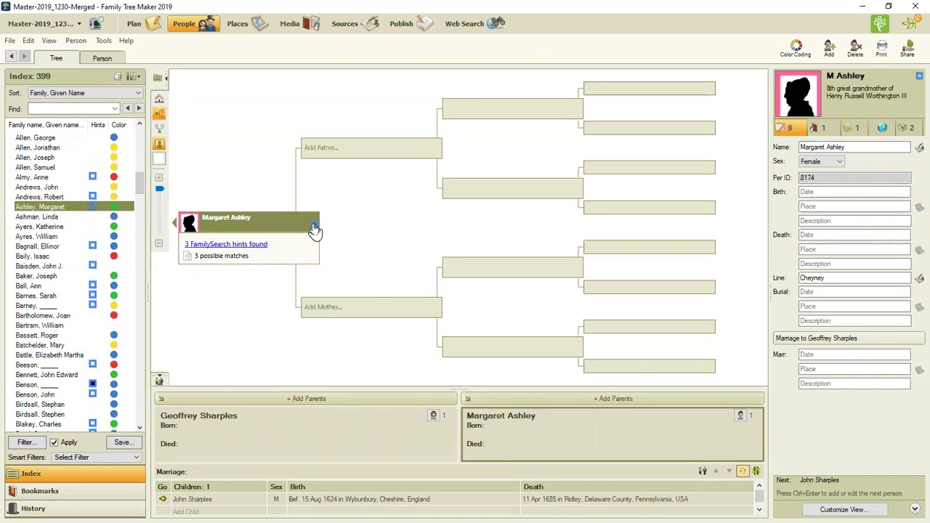
# Step: View three more hinted people among the B surnames and check their FamilySearch hints
pyautogui.click(50, 249)
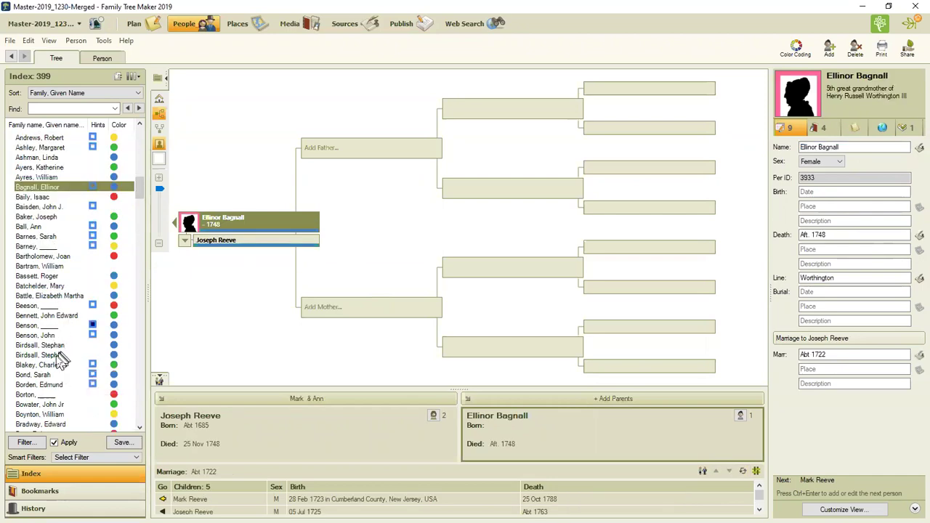
pyautogui.click(61, 365)
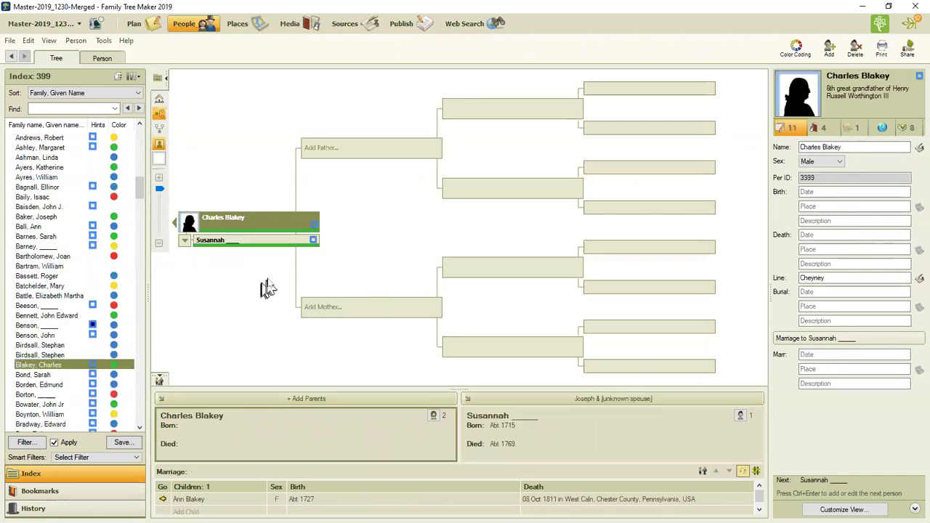
pyautogui.moveTo(317, 229)
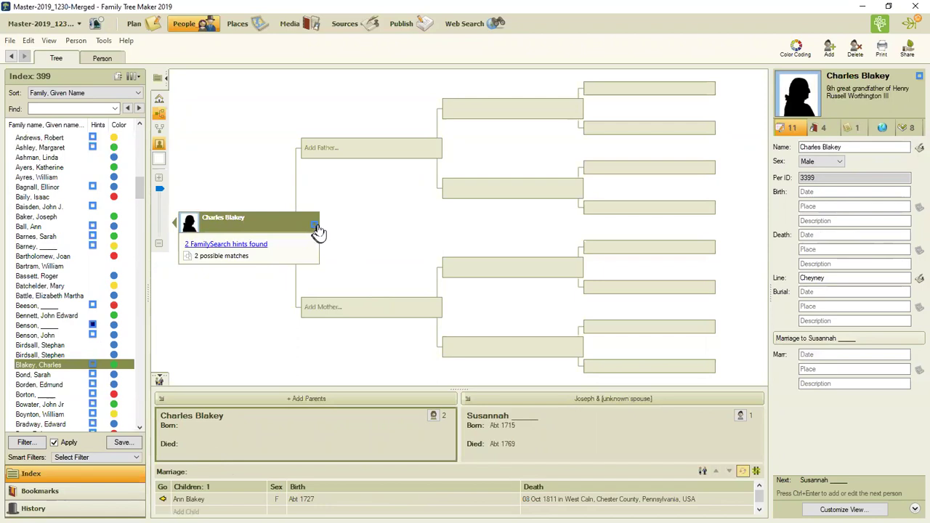
pyautogui.click(43, 386)
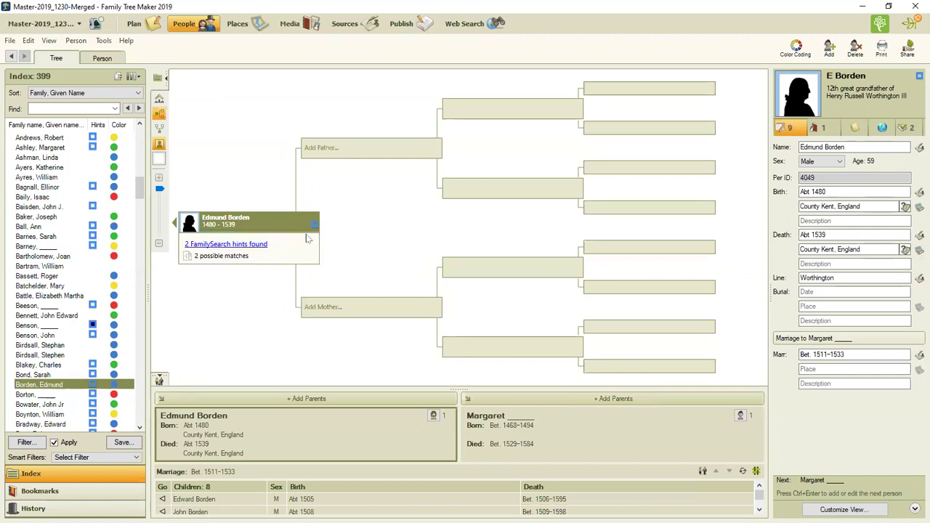
# Step: Open the FamilySearch possible match for the hinted ancestor born in East Riding, Yorkshire, who died in Essex, Massachusetts Bay Colony
pyautogui.click(51, 415)
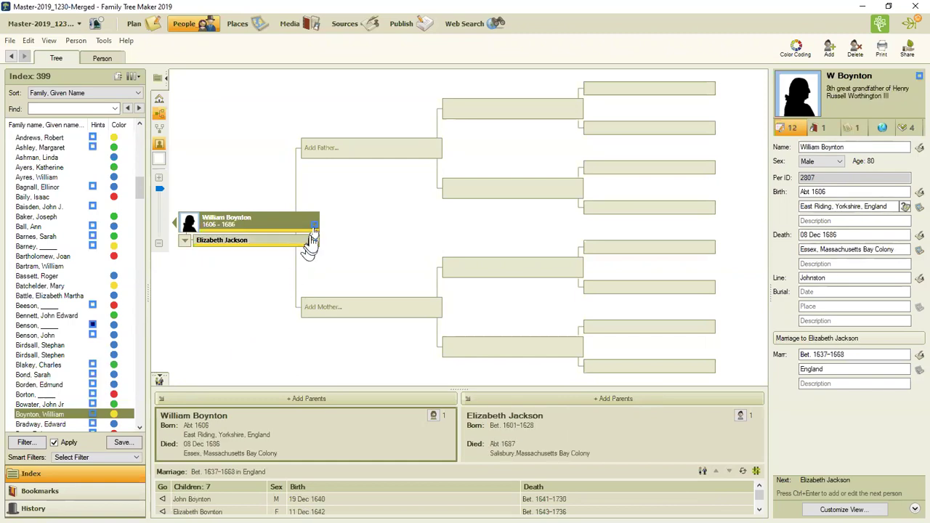
pyautogui.moveTo(315, 229)
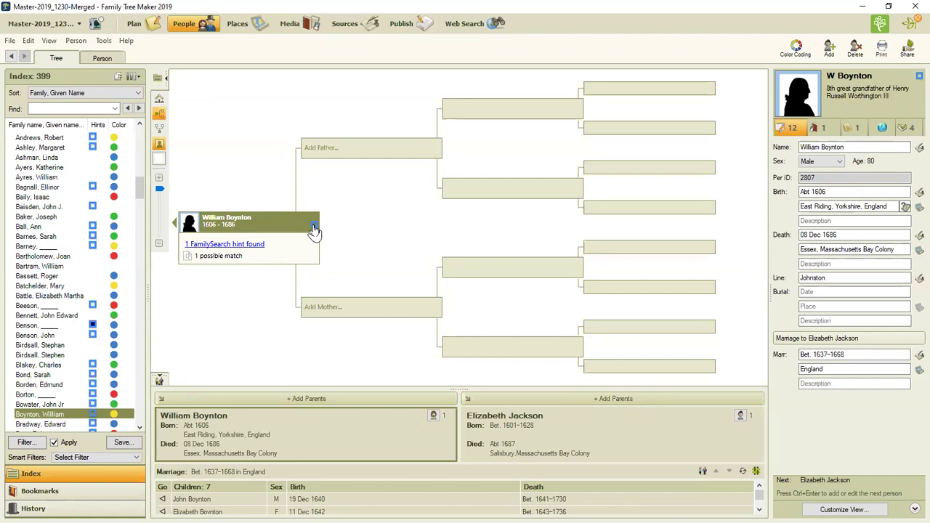
pyautogui.click(314, 227)
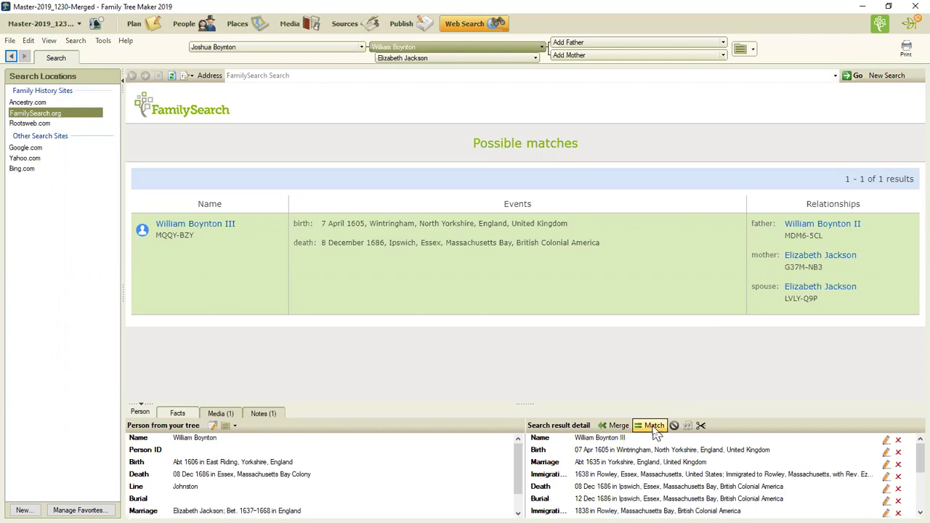
# Step: Match the selected ancestor to the possible FamilySearch person and return to the People workspace
pyautogui.click(653, 427)
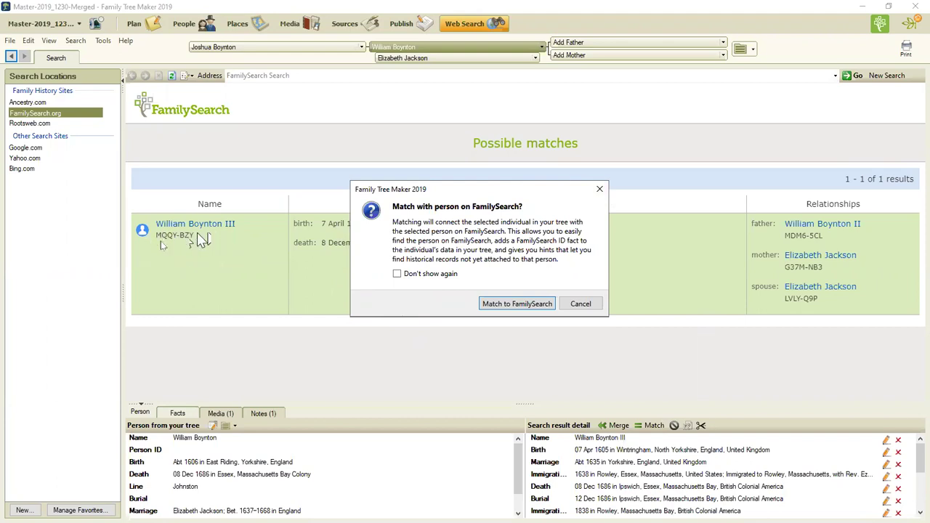
pyautogui.click(499, 304)
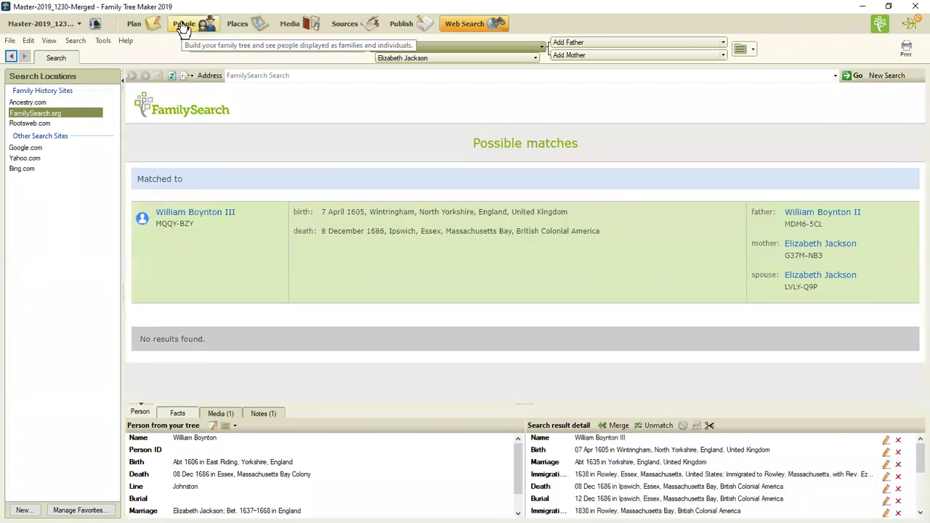
pyautogui.click(184, 27)
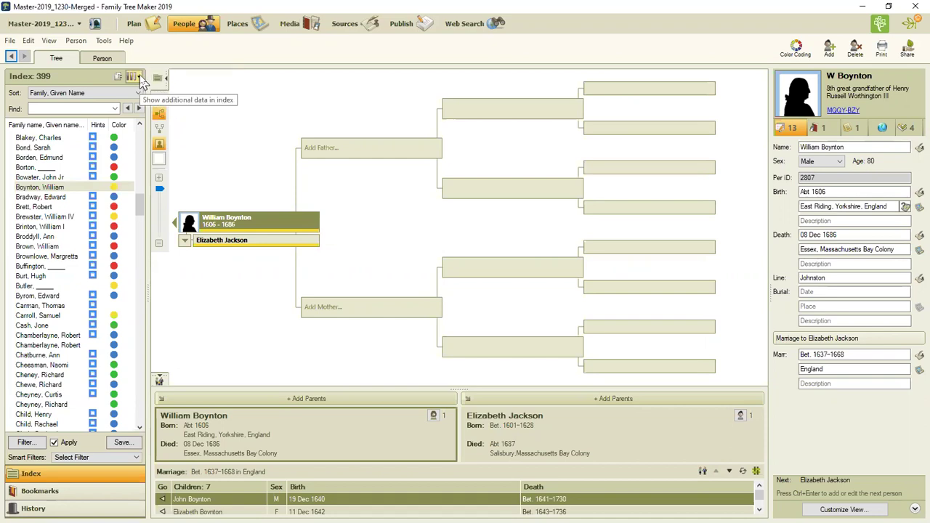
# Step: Show FamilySearch IDs in the index and select the matched B-surnamed person who has no given name
pyautogui.click(138, 77)
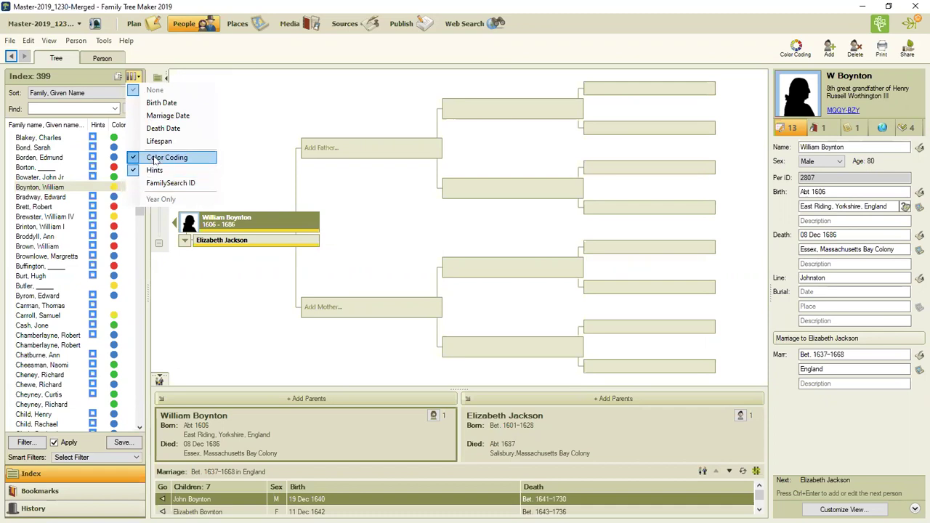
pyautogui.click(135, 189)
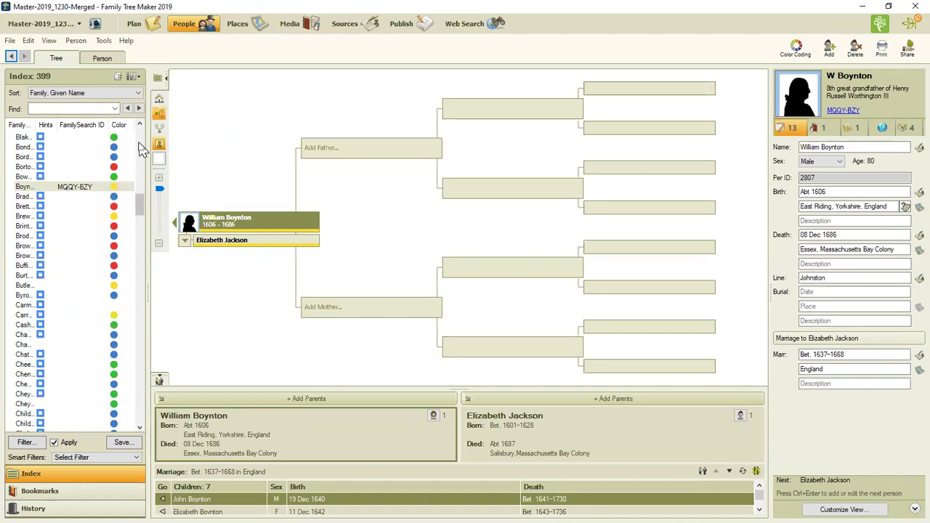
pyautogui.scroll(1, 143, 148)
pyautogui.scroll(9, 142, 147)
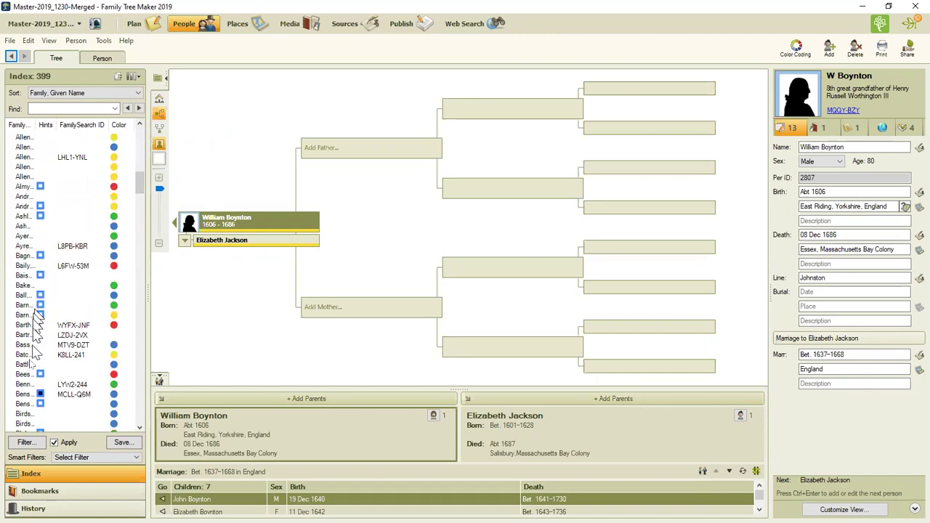
pyautogui.click(30, 395)
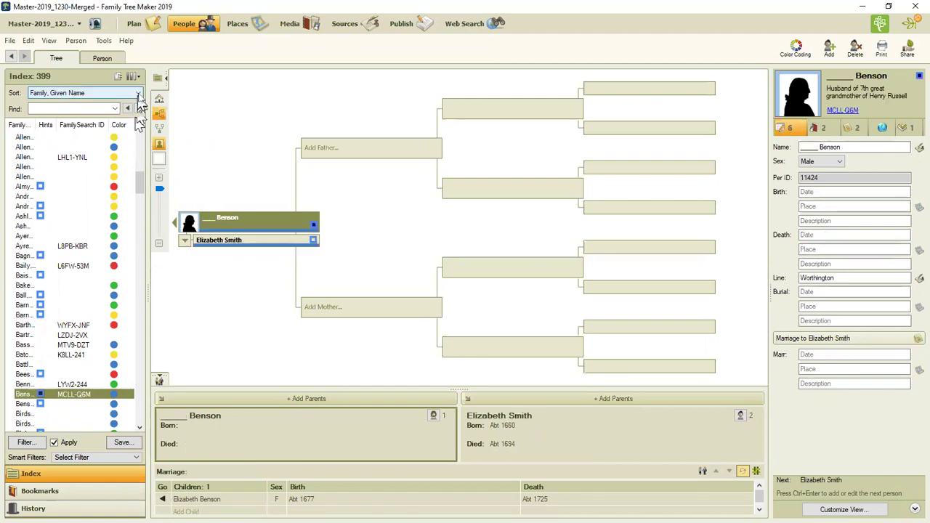
# Step: Hide the FamilySearch ID column from the index
pyautogui.click(140, 93)
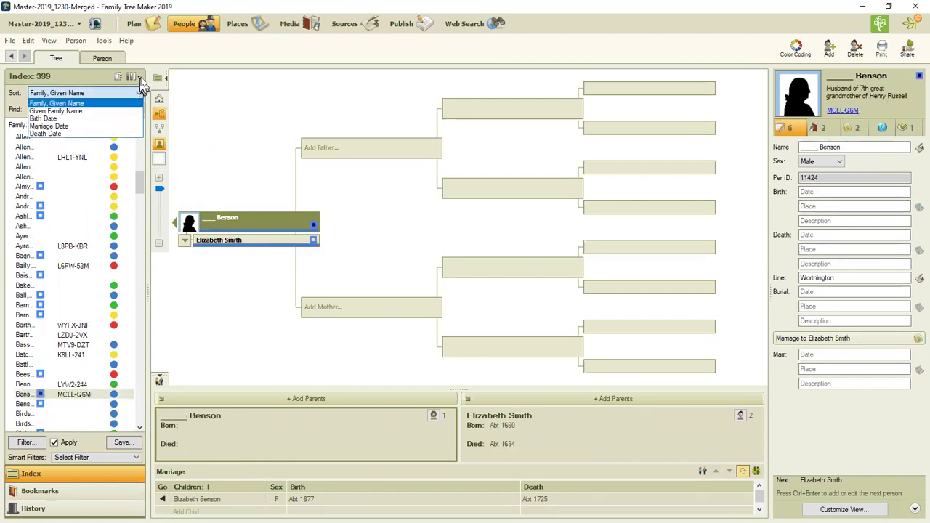
pyautogui.click(142, 80)
pyautogui.click(140, 78)
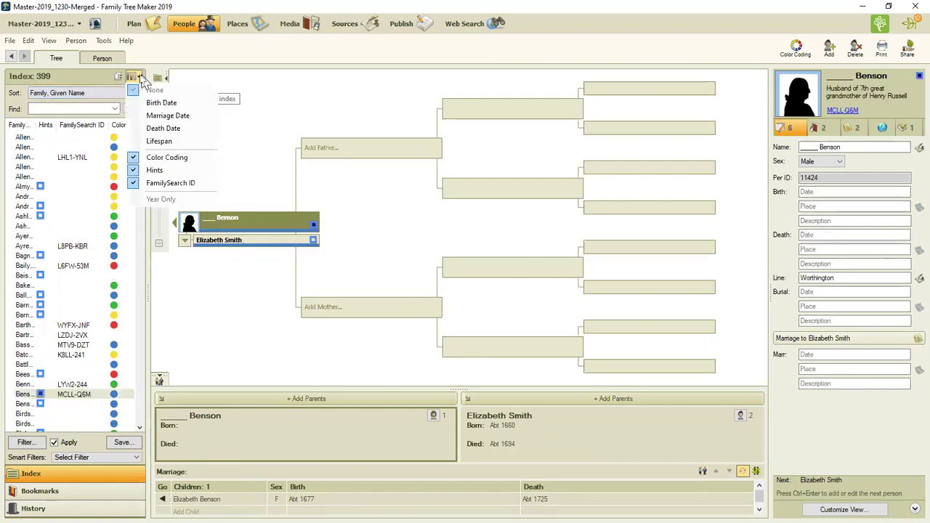
pyautogui.click(147, 185)
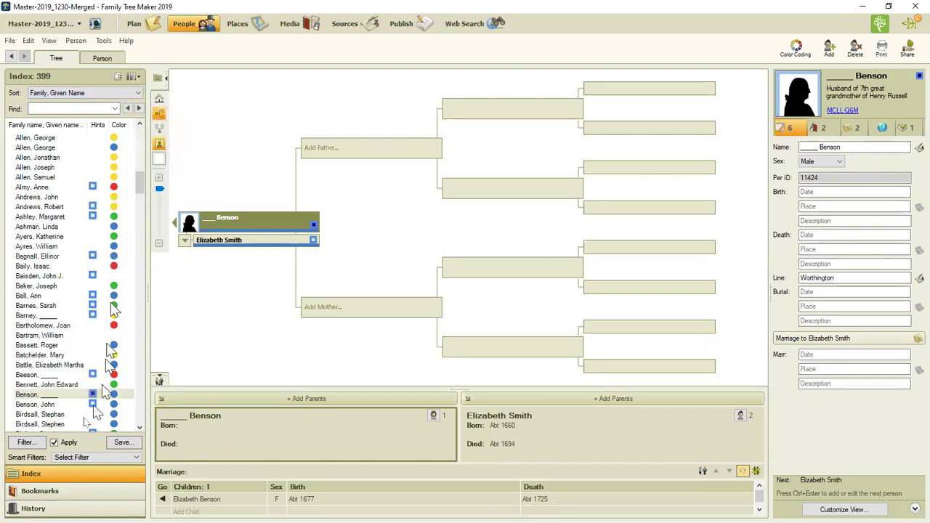
# Step: Select the already matched 7th great grandmother on the Johnston line and open her FamilySearch match from her hint
pyautogui.moveTo(83, 412)
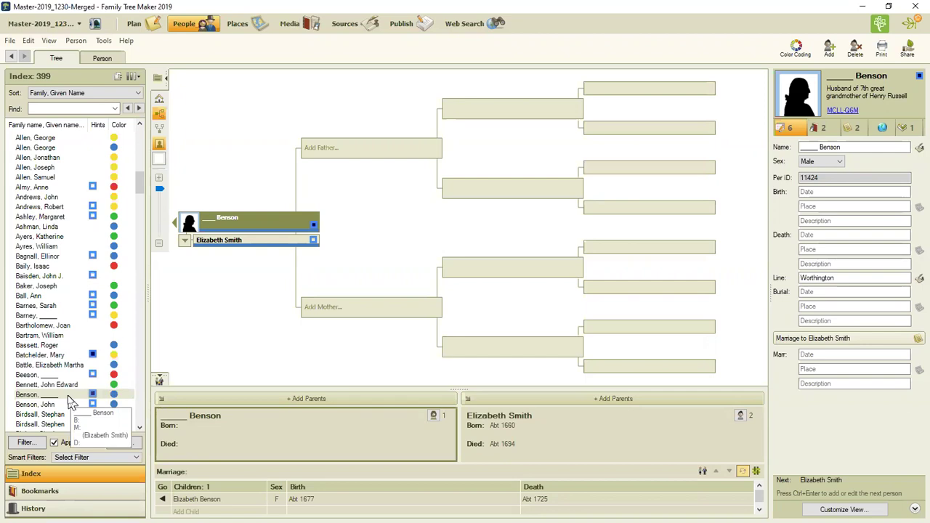
pyautogui.click(65, 355)
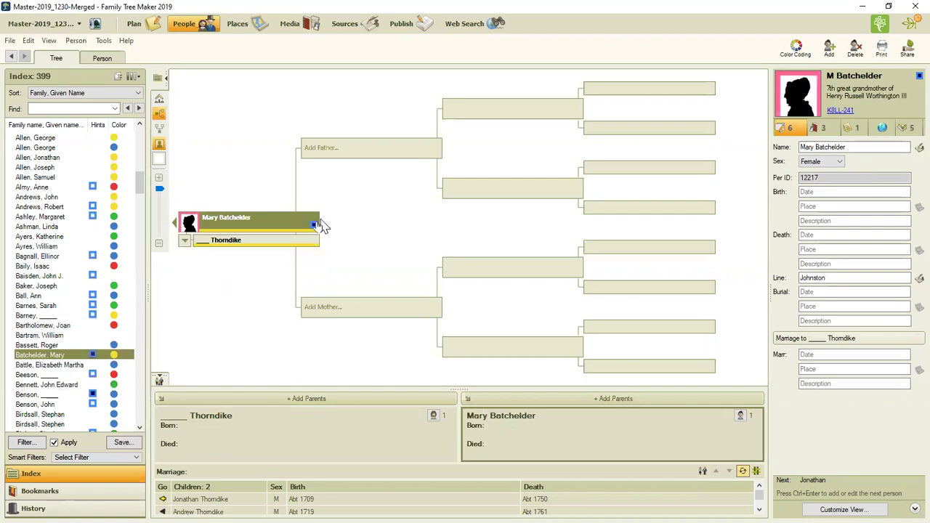
pyautogui.moveTo(311, 232)
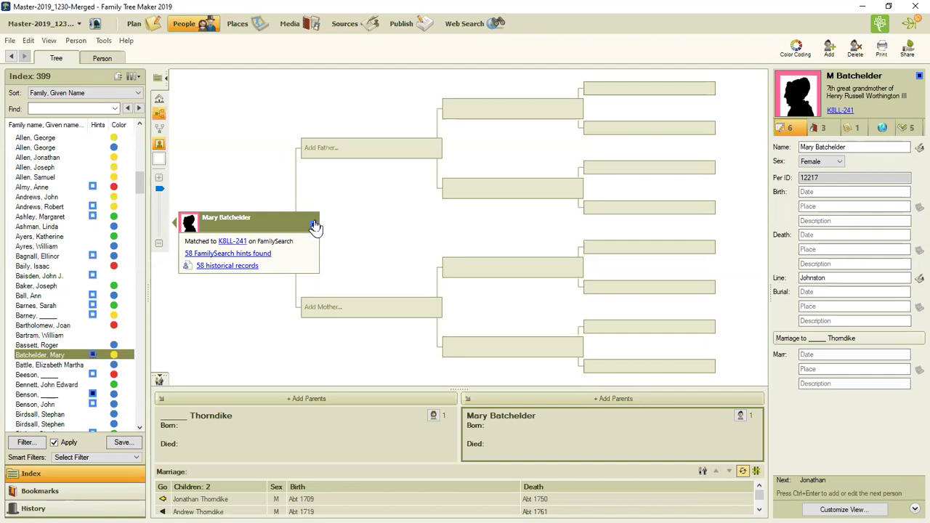
pyautogui.click(314, 227)
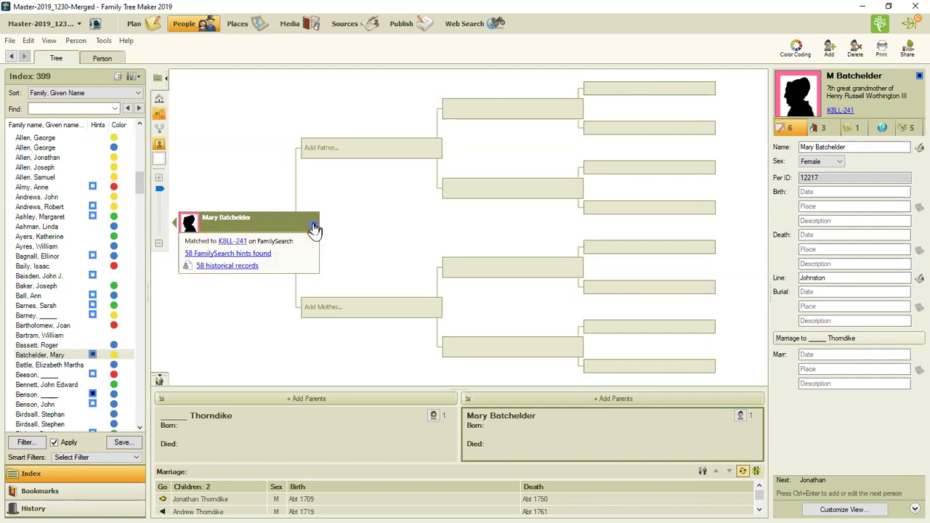
pyautogui.click(314, 225)
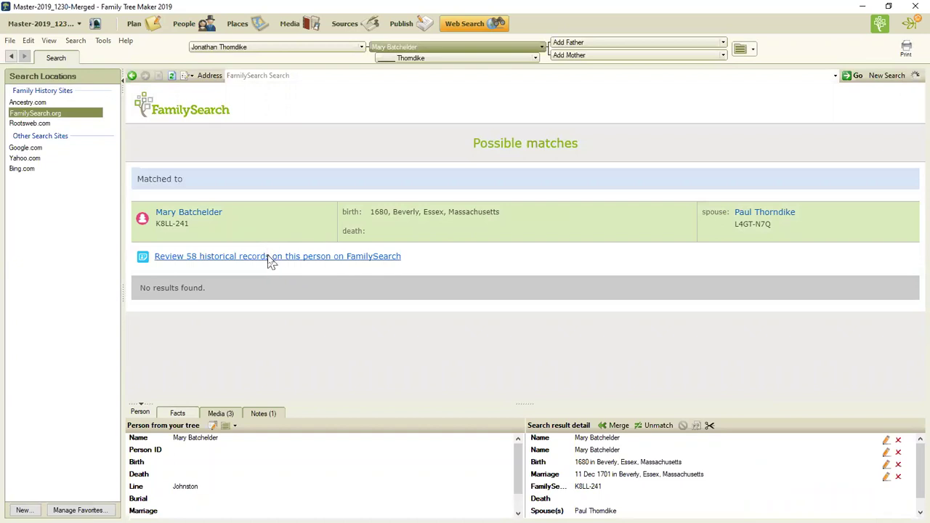
# Step: Open the review of the matched woman's historical records on FamilySearch and return to the People workspace
pyautogui.click(269, 258)
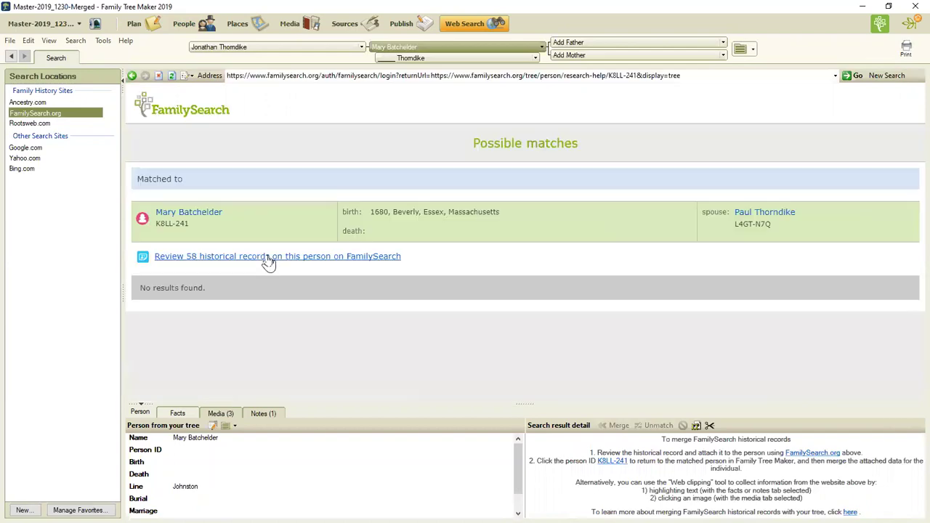
pyautogui.click(267, 258)
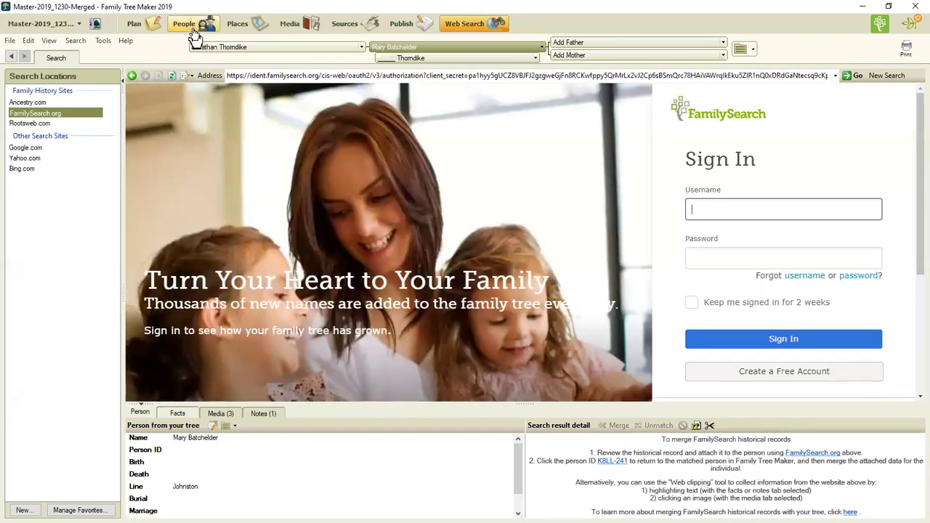
pyautogui.click(186, 27)
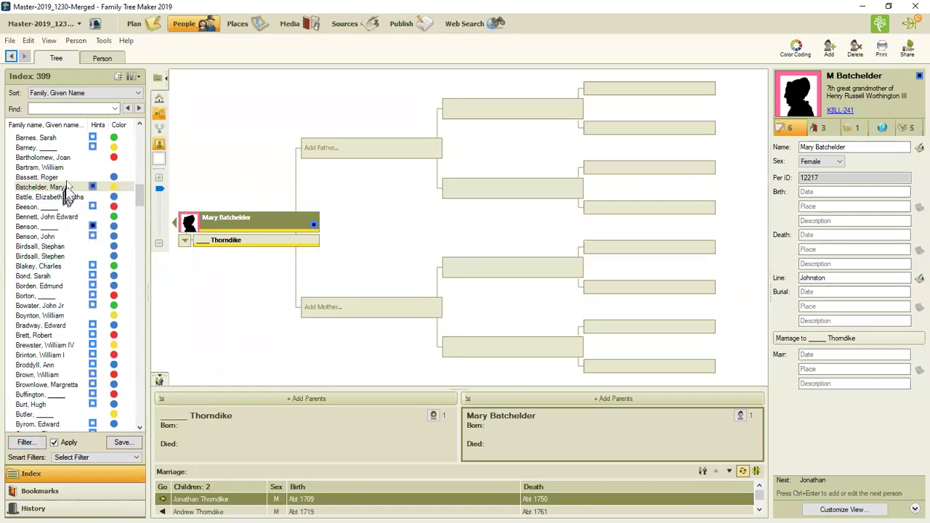
pyautogui.moveTo(67, 184)
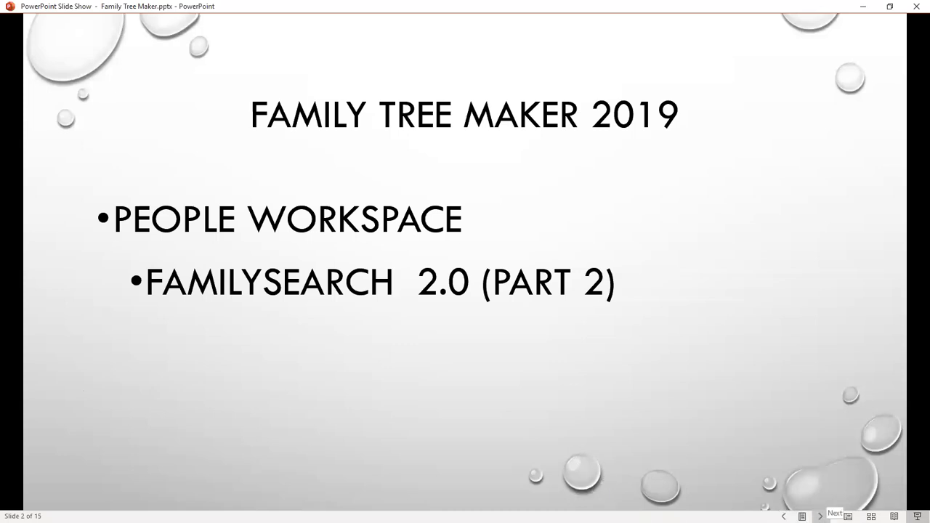
pyautogui.click(821, 517)
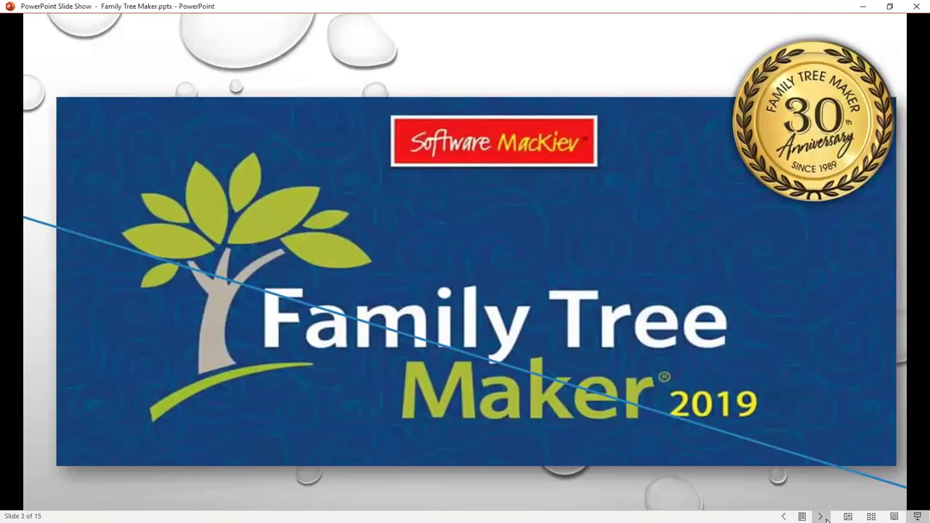